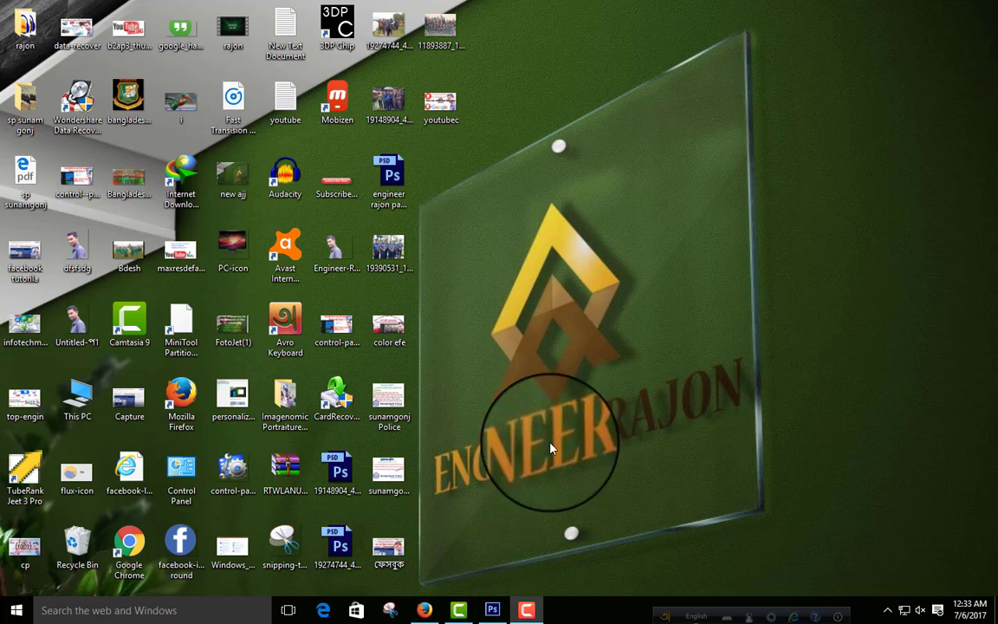
Switch to Firefox and bring up the open Facebook news feed.
{"action": "left_click", "coordinate": [426, 610]}
{"action": "scroll", "coordinate": [613, 218], "scroll_direction": "up", "scroll_amount": 5}
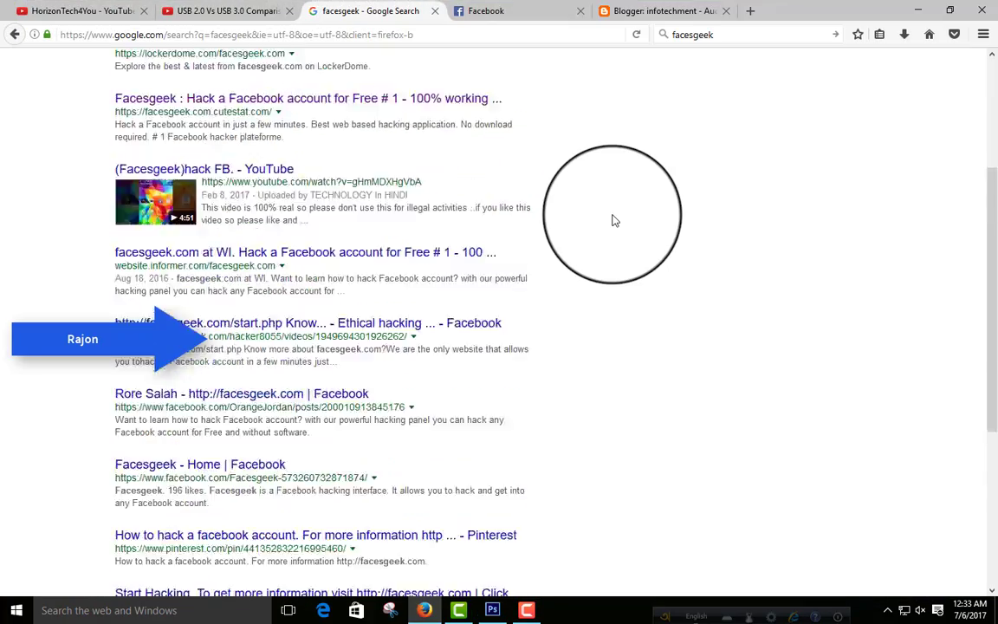
{"action": "left_click", "coordinate": [515, 9]}
{"action": "scroll", "coordinate": [534, 335], "scroll_direction": "up", "scroll_amount": 5}
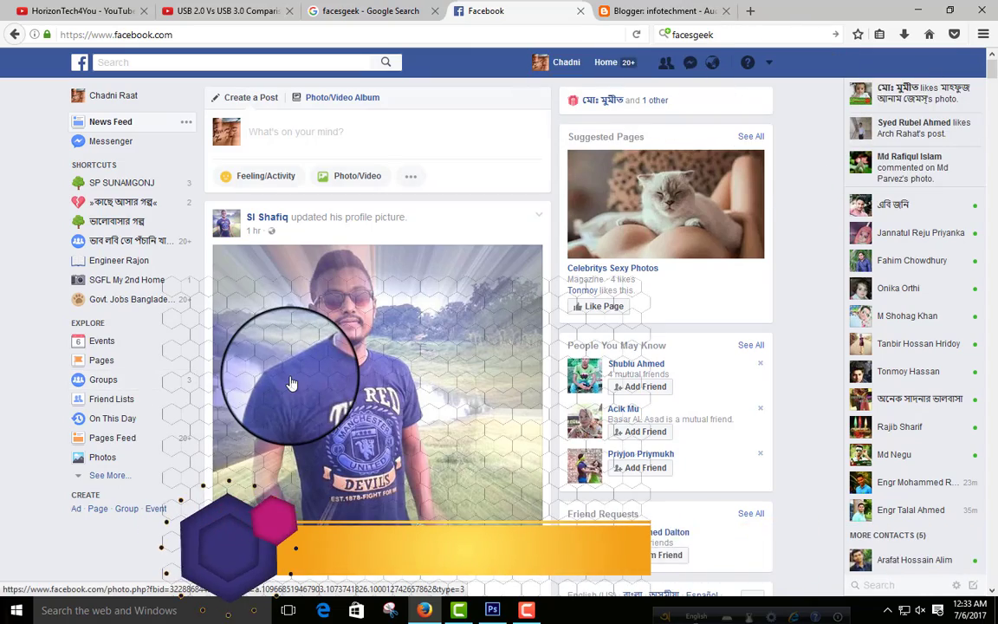
Look through the news feed posts for videos that play automatically.
{"action": "scroll", "coordinate": [286, 383], "scroll_direction": "down", "scroll_amount": 5}
{"action": "scroll", "coordinate": [291, 382], "scroll_direction": "down", "scroll_amount": 15}
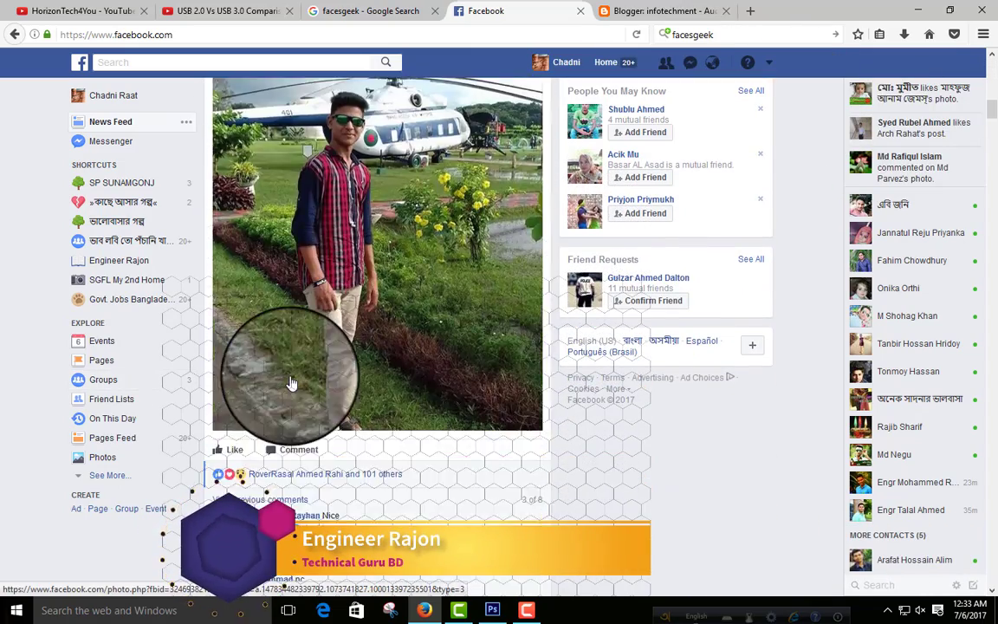
{"action": "scroll", "coordinate": [291, 382], "scroll_direction": "down", "scroll_amount": 15}
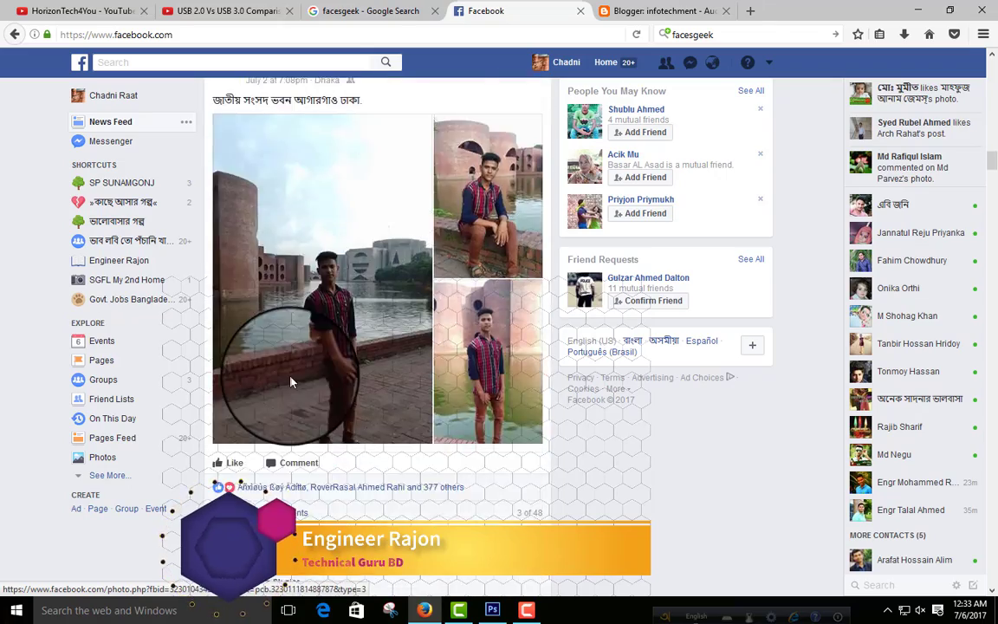
{"action": "scroll", "coordinate": [291, 382], "scroll_direction": "down", "scroll_amount": 15}
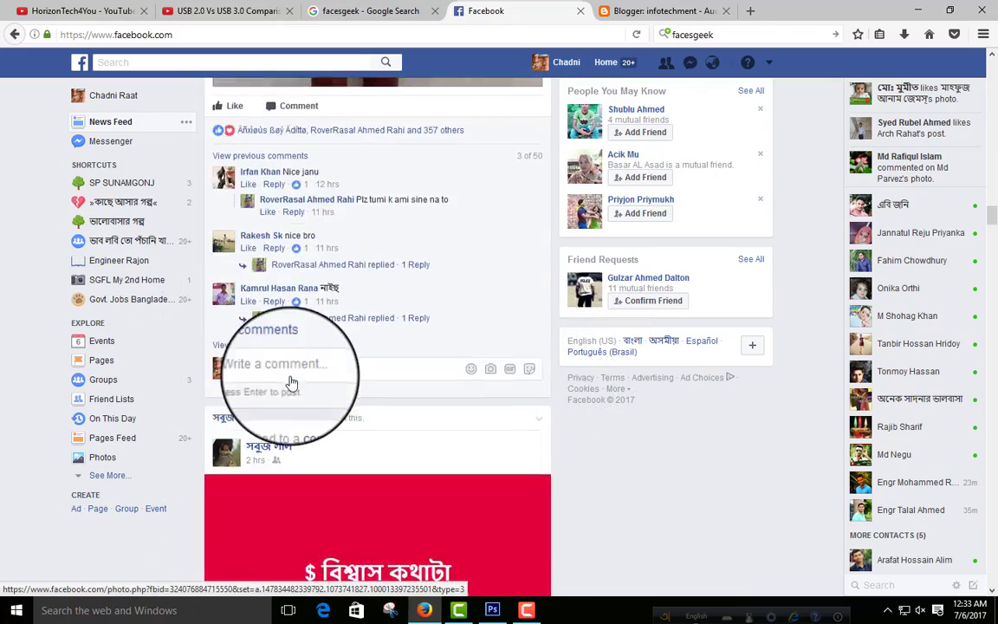
{"action": "scroll", "coordinate": [291, 382], "scroll_direction": "down", "scroll_amount": 15}
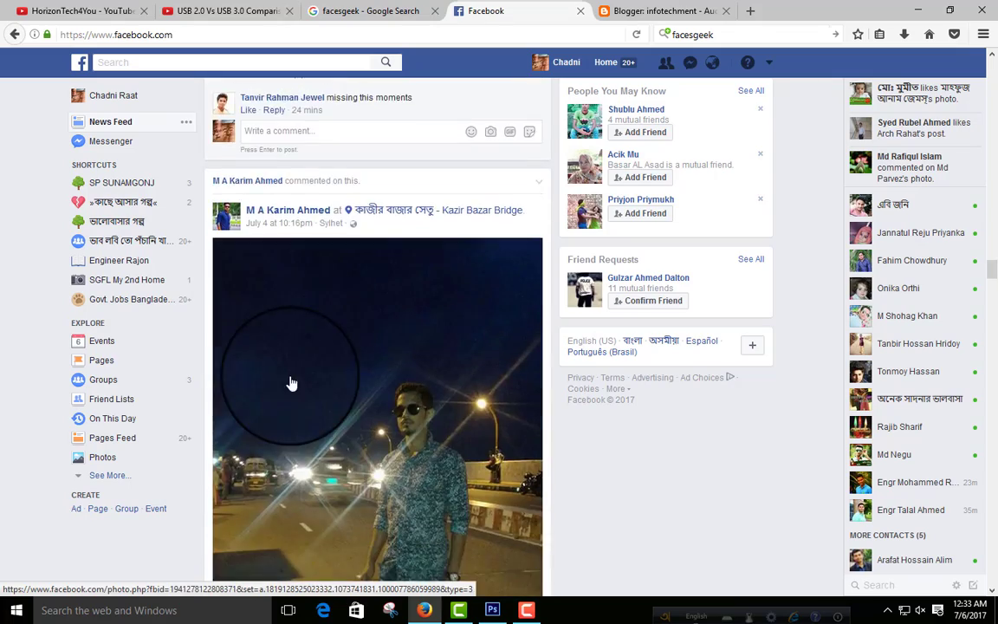
{"action": "scroll", "coordinate": [292, 382], "scroll_direction": "down", "scroll_amount": 15}
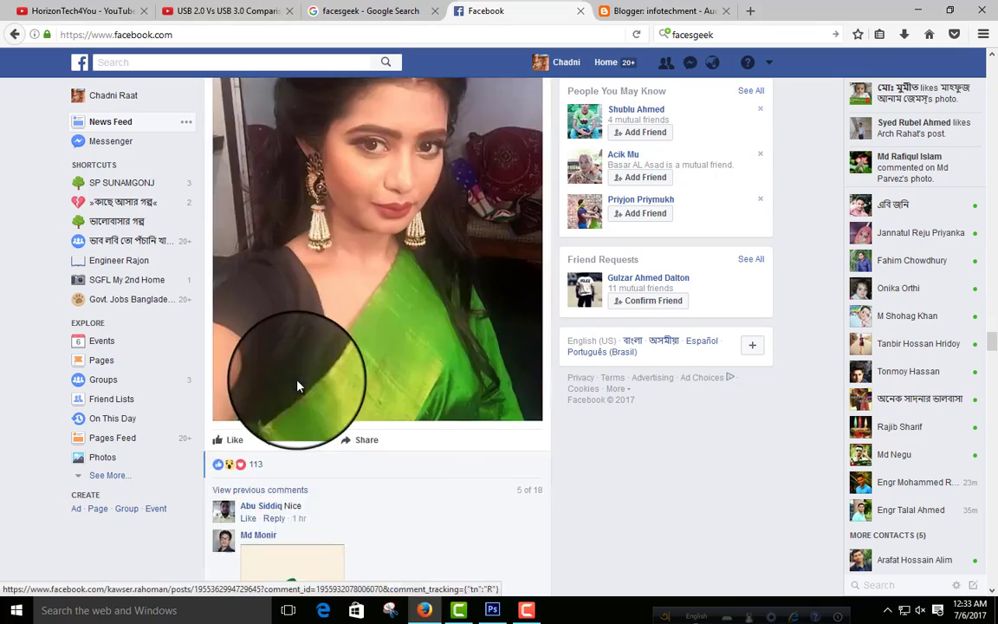
{"action": "scroll", "coordinate": [301, 384], "scroll_direction": "down", "scroll_amount": 15}
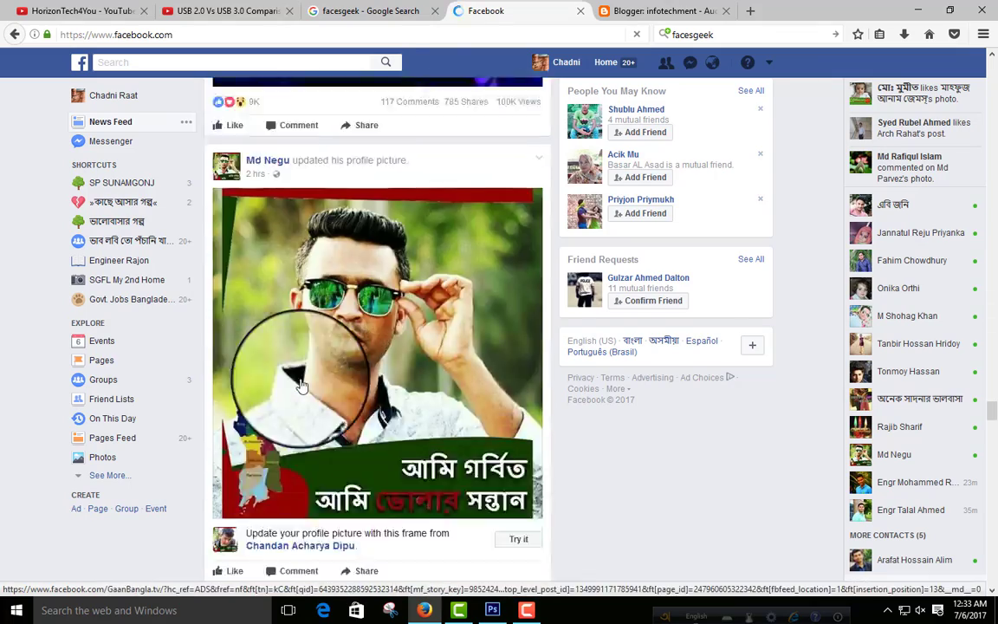
{"action": "scroll", "coordinate": [305, 391], "scroll_direction": "down", "scroll_amount": 4}
{"action": "scroll", "coordinate": [301, 368], "scroll_direction": "up", "scroll_amount": 4}
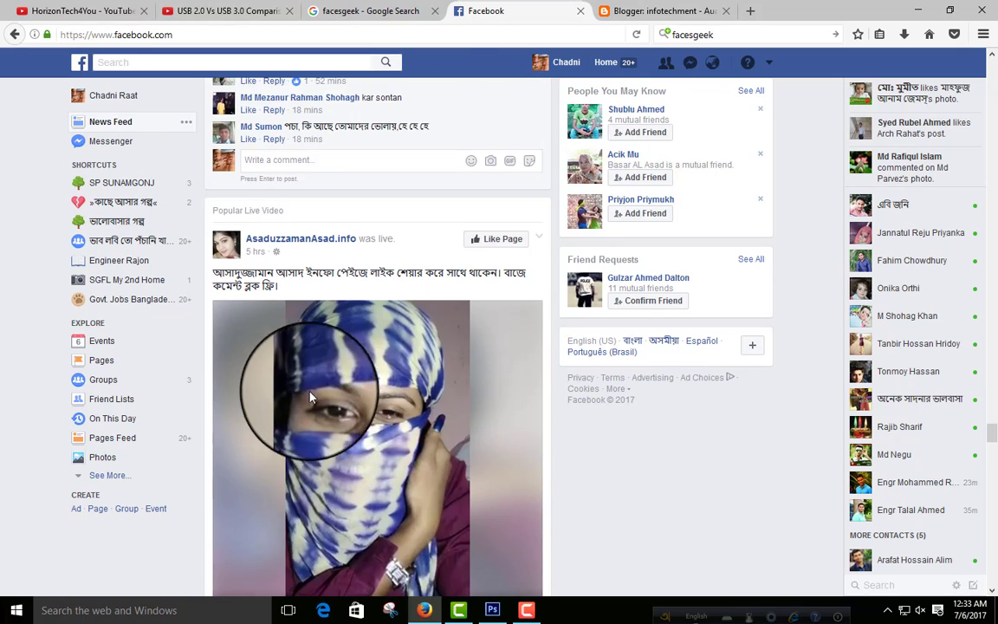
Jump to about 5:30 in the popular live video and play it briefly.
{"action": "scroll", "coordinate": [296, 433], "scroll_direction": "down", "scroll_amount": 2}
{"action": "left_click", "coordinate": [275, 374]}
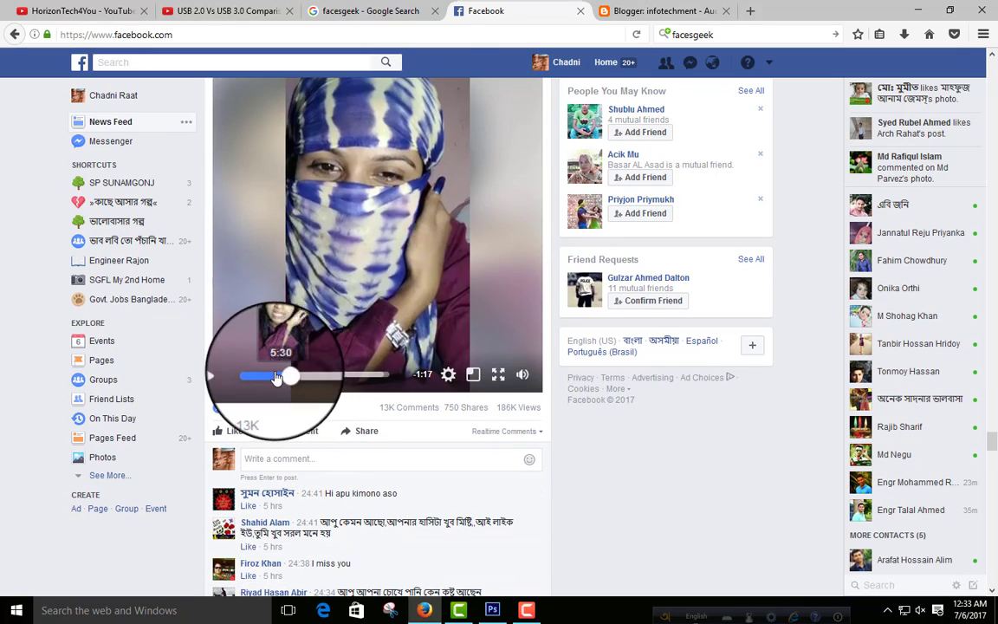
{"action": "scroll", "coordinate": [307, 363], "scroll_direction": "up", "scroll_amount": 1}
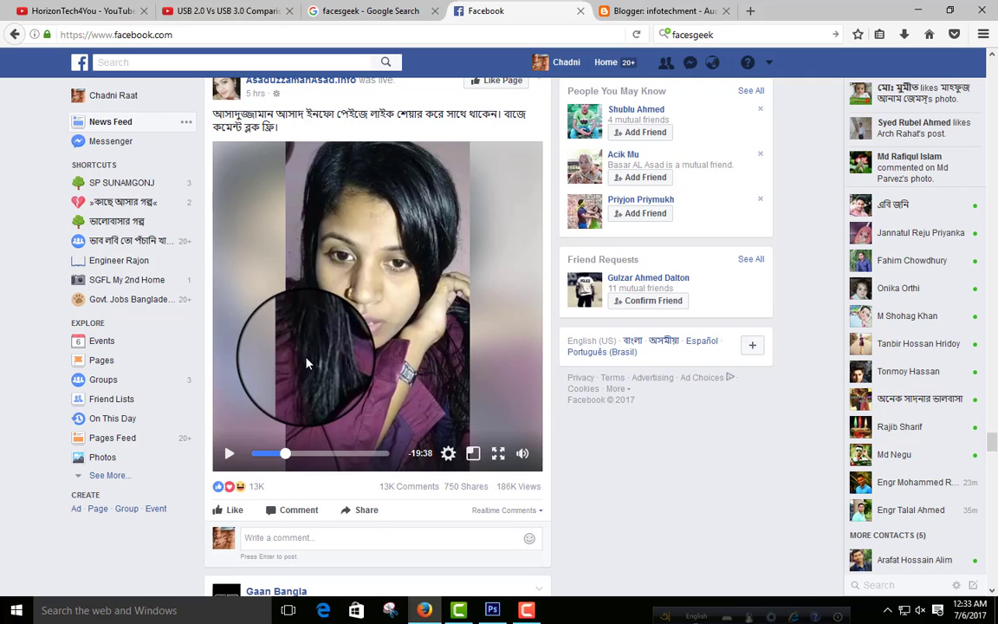
{"action": "left_click", "coordinate": [229, 454]}
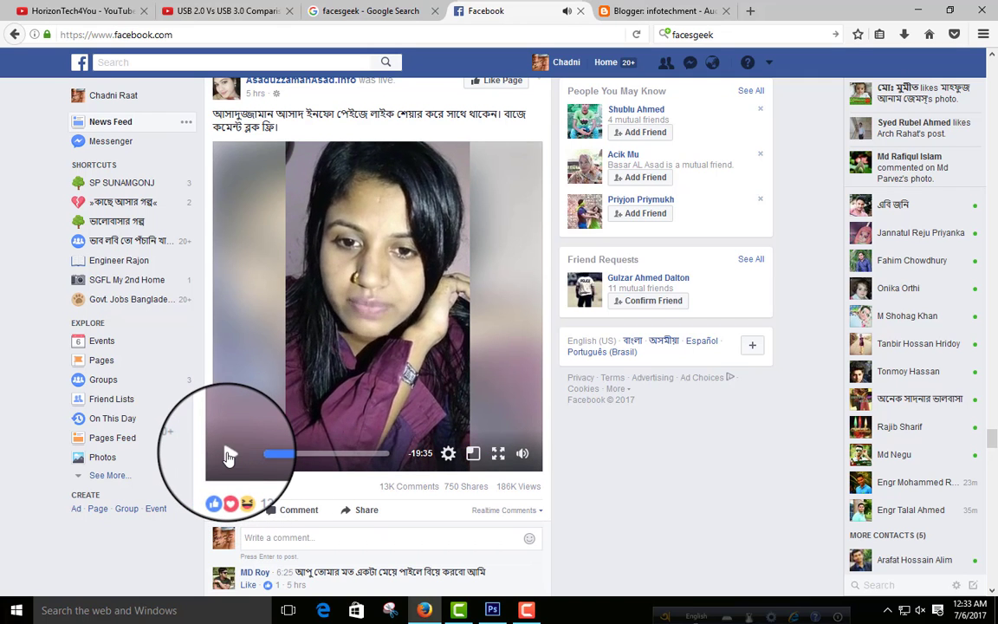
Find the sponsored Gaan Bangla music video in the feed and toggle its sound.
{"action": "scroll", "coordinate": [228, 458], "scroll_direction": "up", "scroll_amount": 5}
{"action": "scroll", "coordinate": [228, 459], "scroll_direction": "down", "scroll_amount": 10}
{"action": "scroll", "coordinate": [227, 459], "scroll_direction": "up", "scroll_amount": 3}
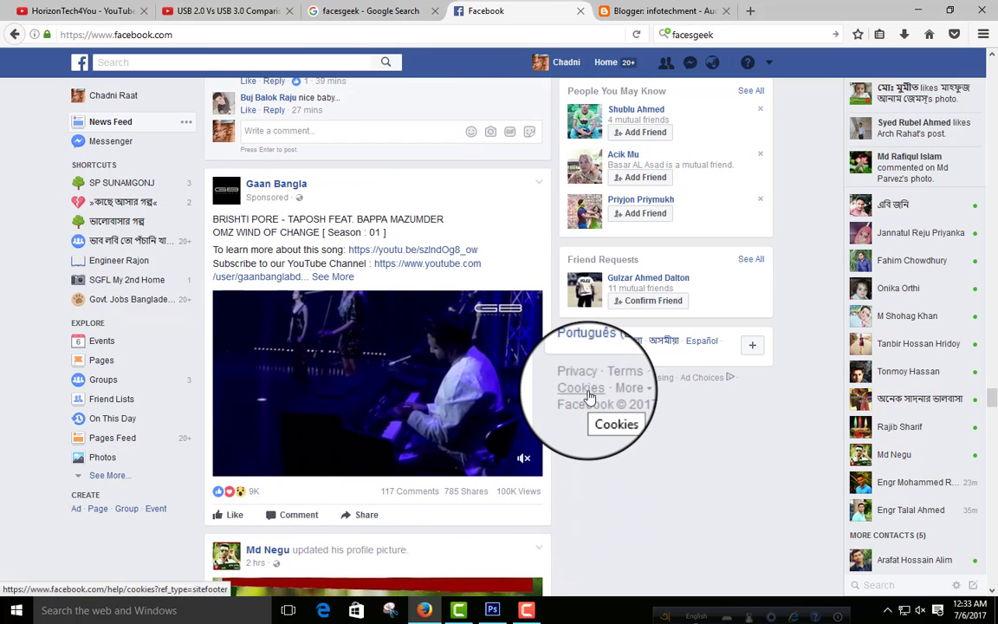
{"action": "left_click", "coordinate": [522, 459]}
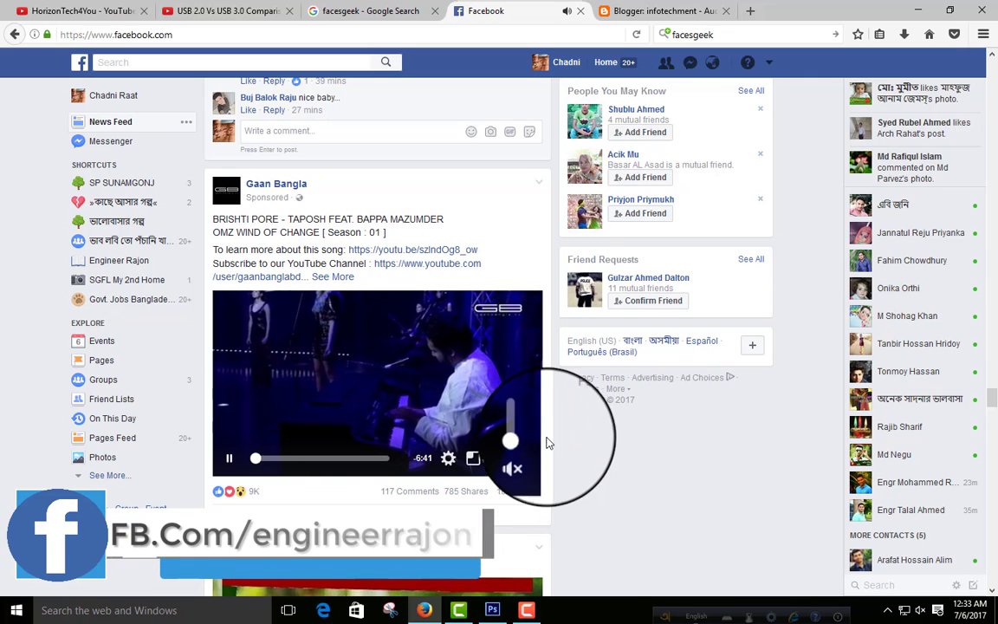
Examine how the videos in the news feed start and stop while passing them in both directions.
{"action": "scroll", "coordinate": [550, 439], "scroll_direction": "down", "scroll_amount": 6}
{"action": "scroll", "coordinate": [549, 441], "scroll_direction": "down", "scroll_amount": 5}
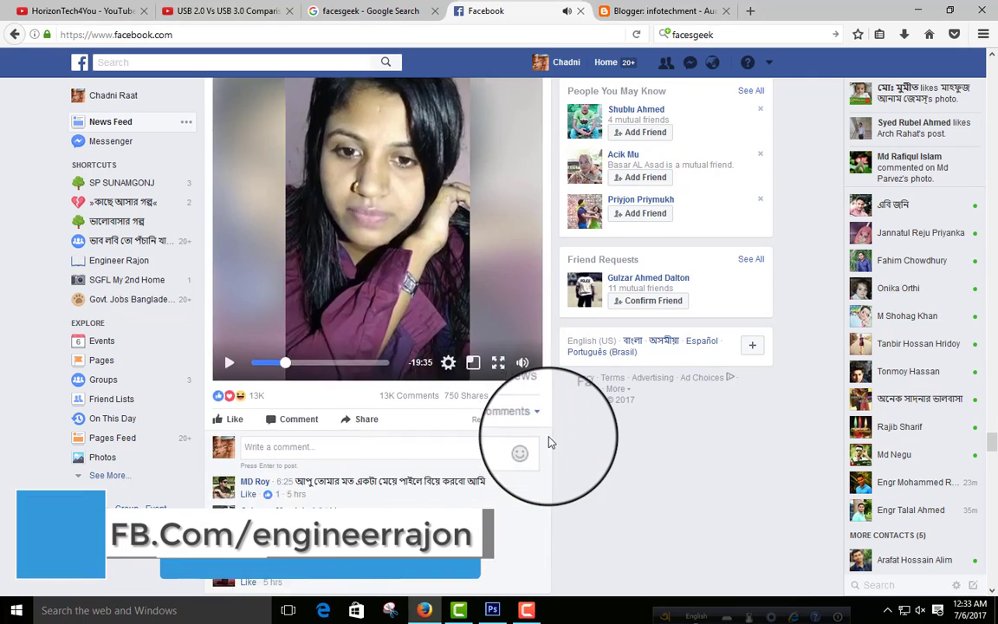
{"action": "scroll", "coordinate": [548, 442], "scroll_direction": "up", "scroll_amount": 3}
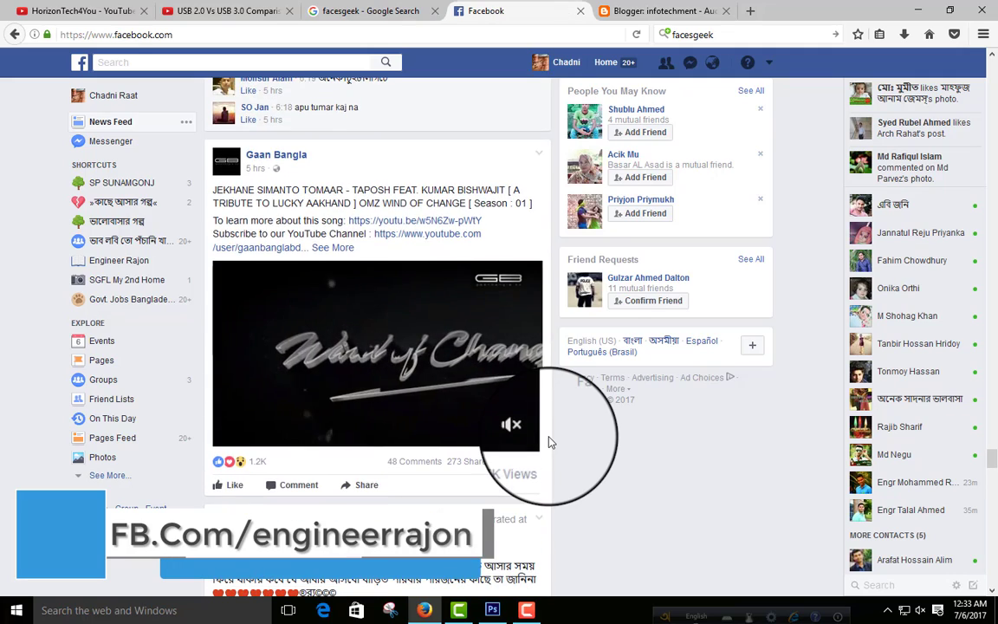
{"action": "scroll", "coordinate": [548, 442], "scroll_direction": "up", "scroll_amount": 3}
{"action": "scroll", "coordinate": [548, 442], "scroll_direction": "up", "scroll_amount": 10}
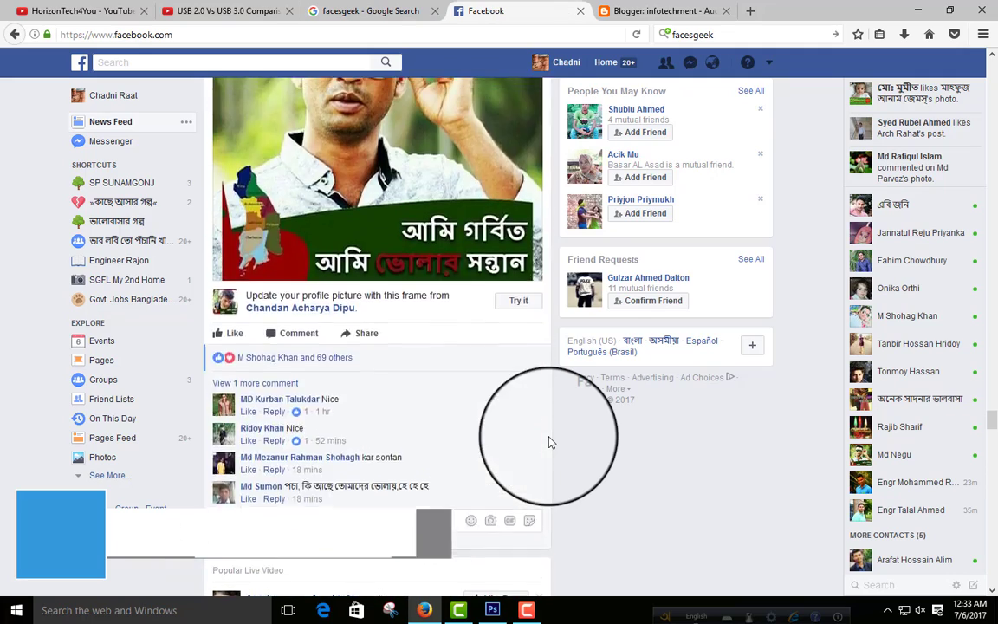
{"action": "scroll", "coordinate": [548, 442], "scroll_direction": "up", "scroll_amount": 5}
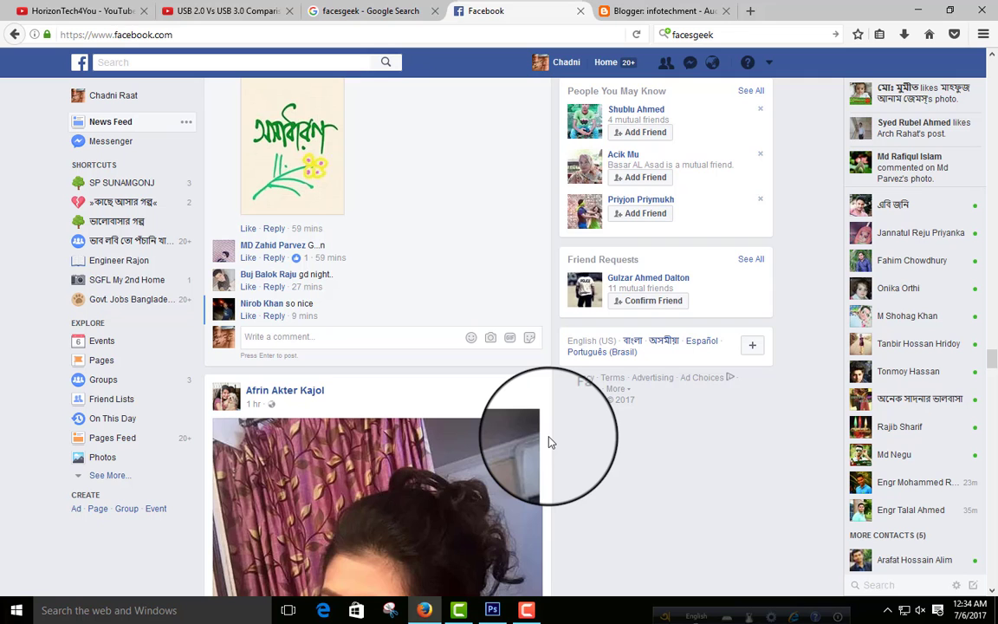
{"action": "scroll", "coordinate": [548, 442], "scroll_direction": "up", "scroll_amount": 10}
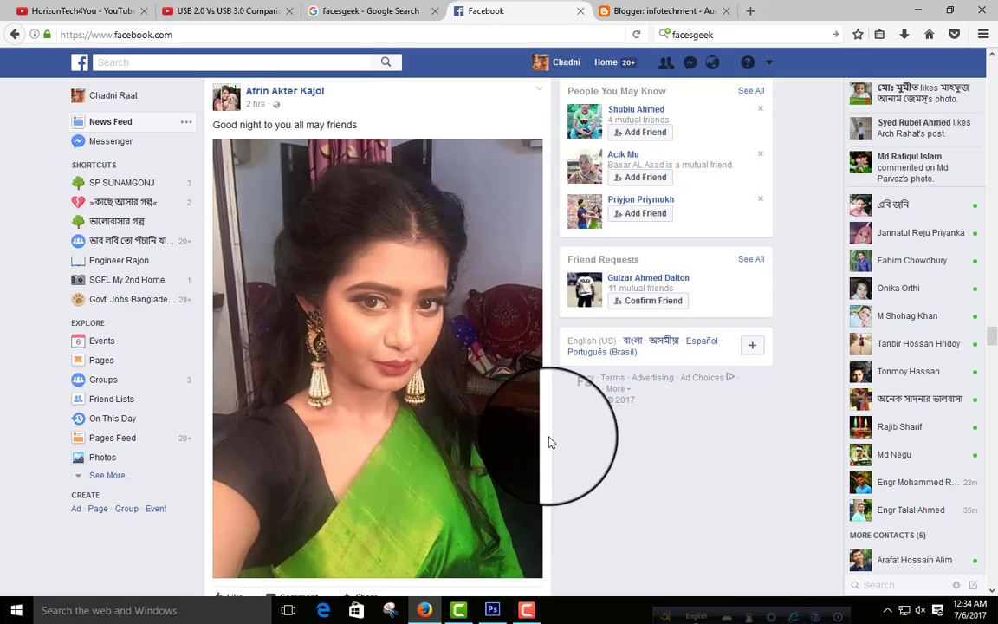
{"action": "scroll", "coordinate": [548, 442], "scroll_direction": "up", "scroll_amount": 7}
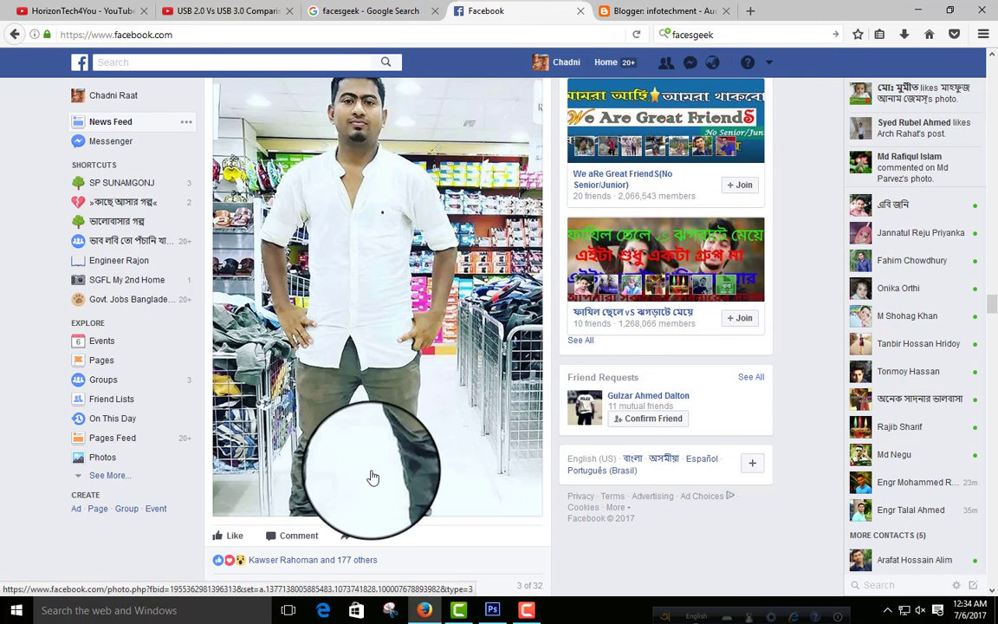
Open the Facebook account settings at the Videos section.
{"action": "left_click", "coordinate": [770, 66]}
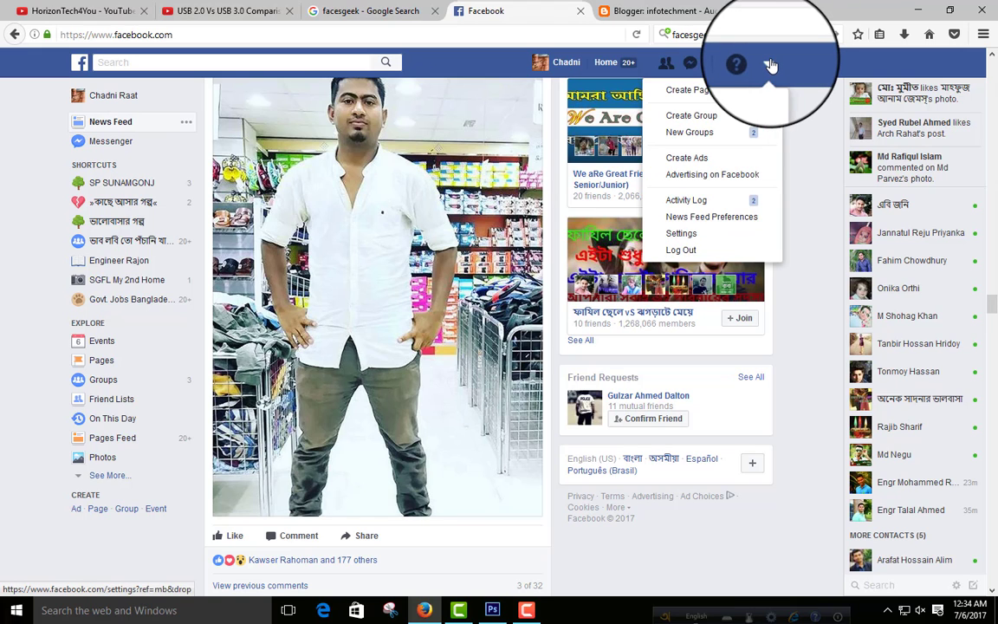
{"action": "left_click", "coordinate": [692, 235]}
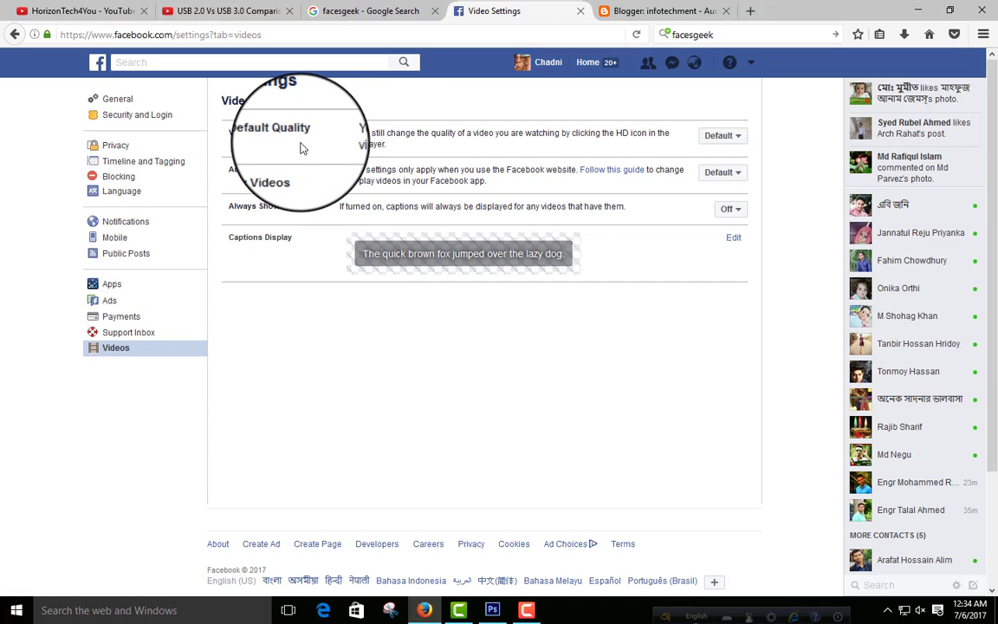
Try HD if available and SD Only as the video default quality, and restore the option to Default.
{"action": "left_click", "coordinate": [745, 145]}
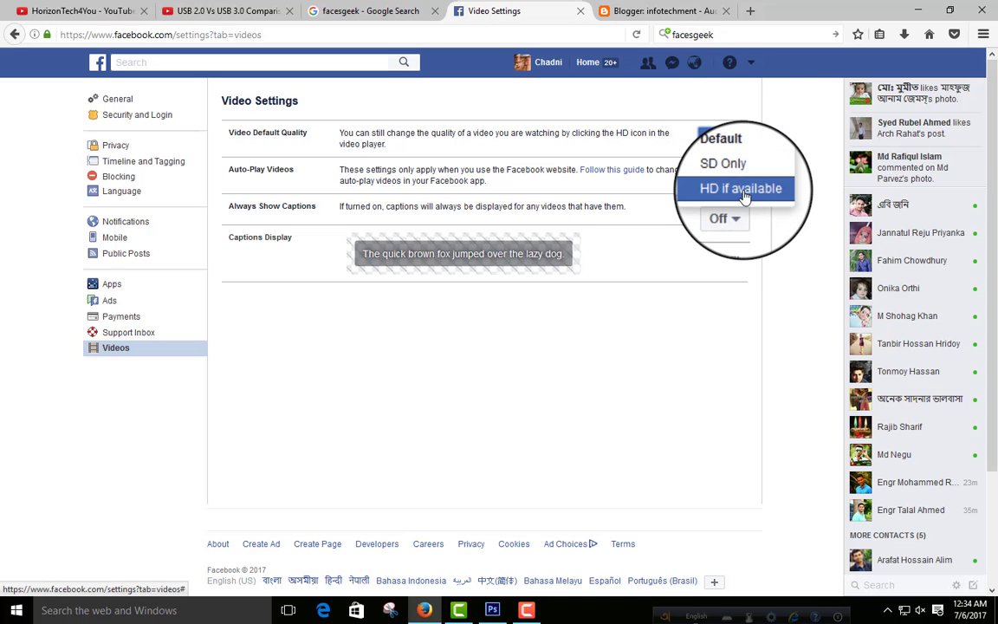
{"action": "left_click", "coordinate": [743, 190]}
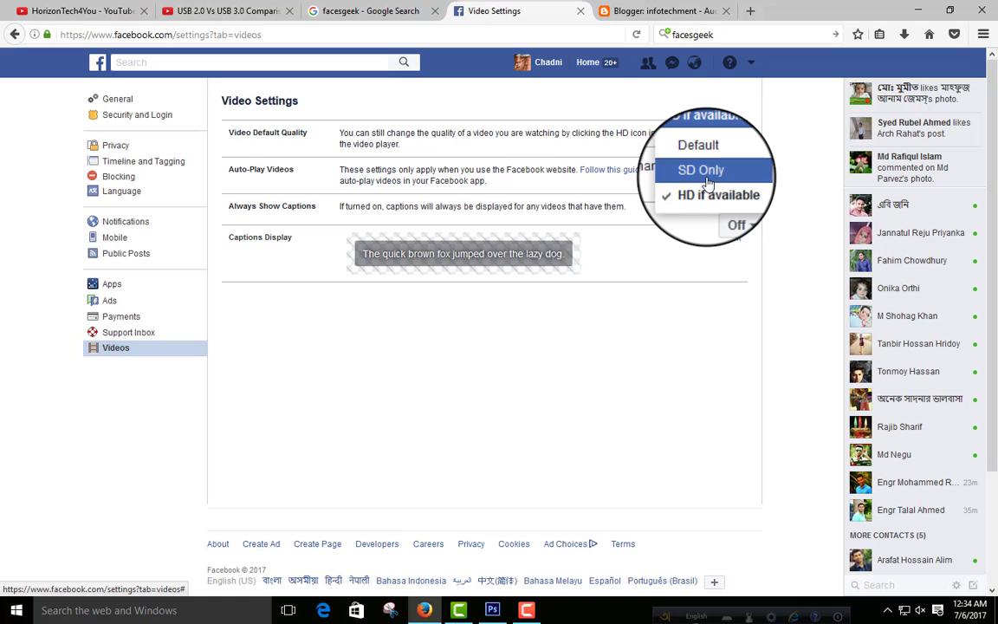
{"action": "left_click", "coordinate": [715, 180]}
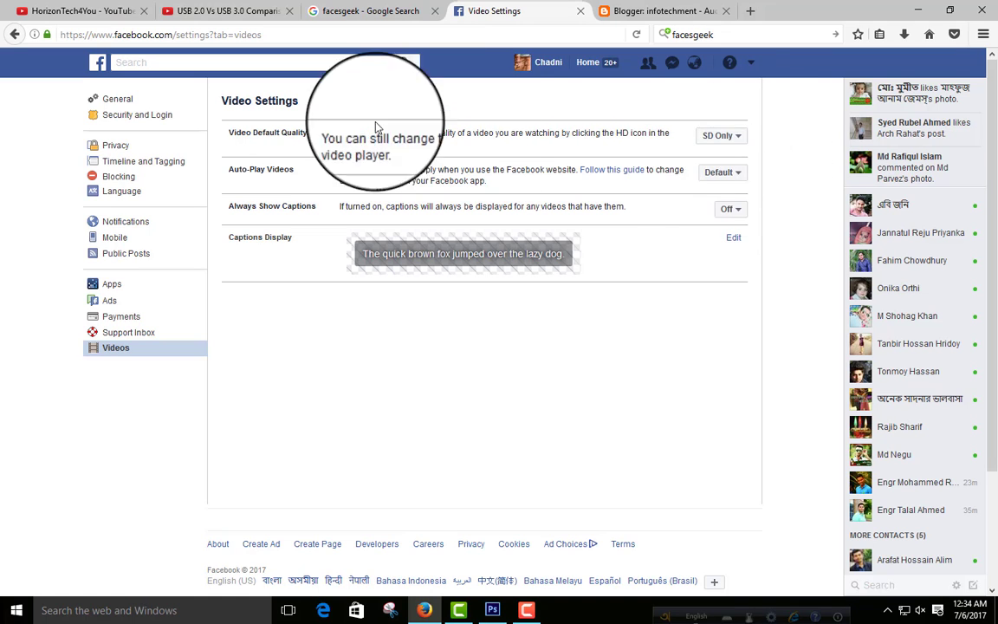
{"action": "left_click", "coordinate": [741, 139]}
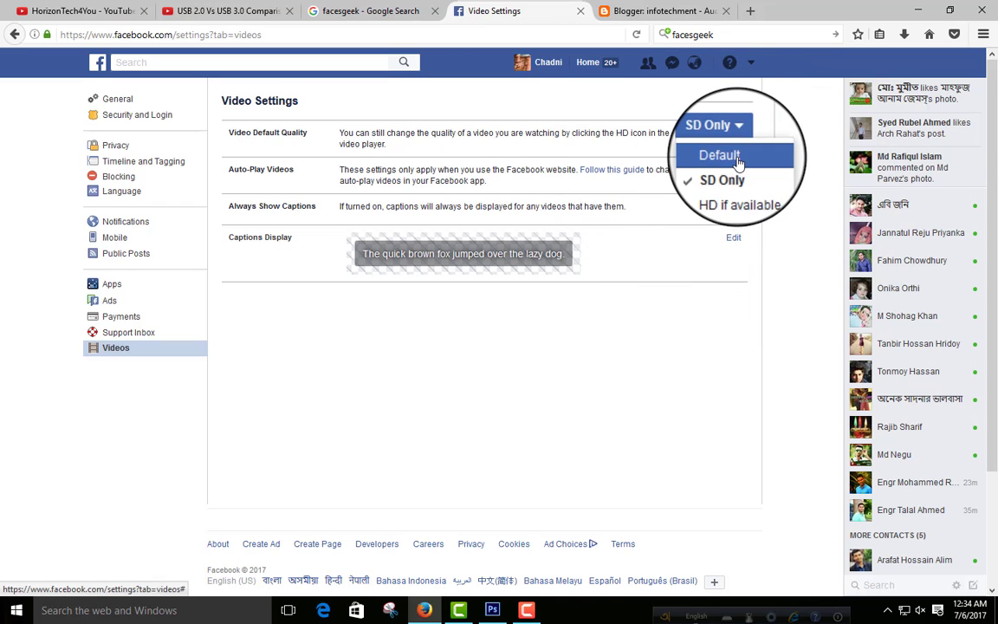
{"action": "left_click", "coordinate": [737, 157]}
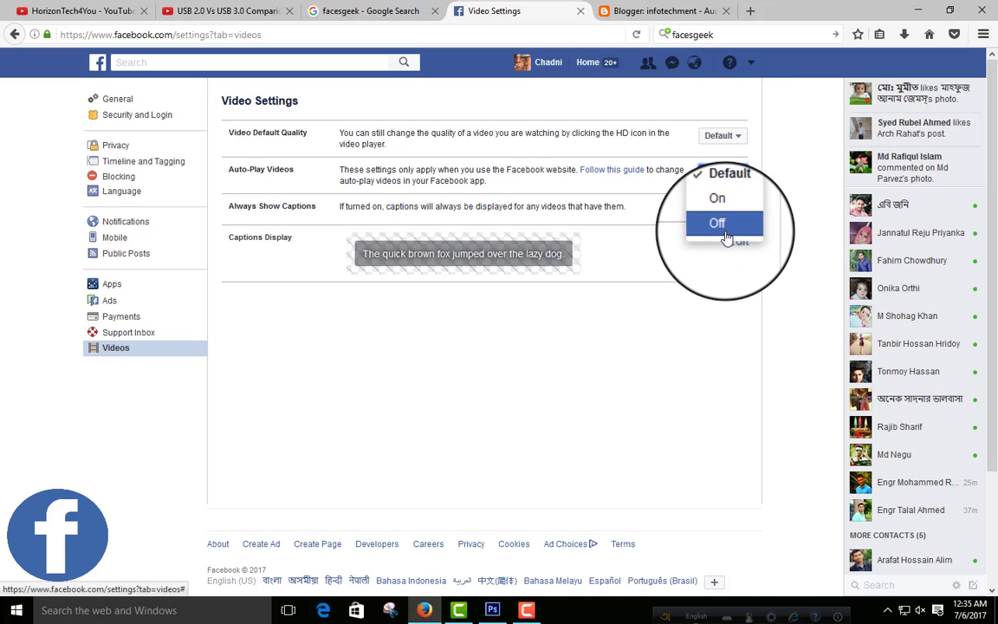
Set Auto-Play Videos to Off in the video settings.
{"action": "left_click", "coordinate": [732, 224]}
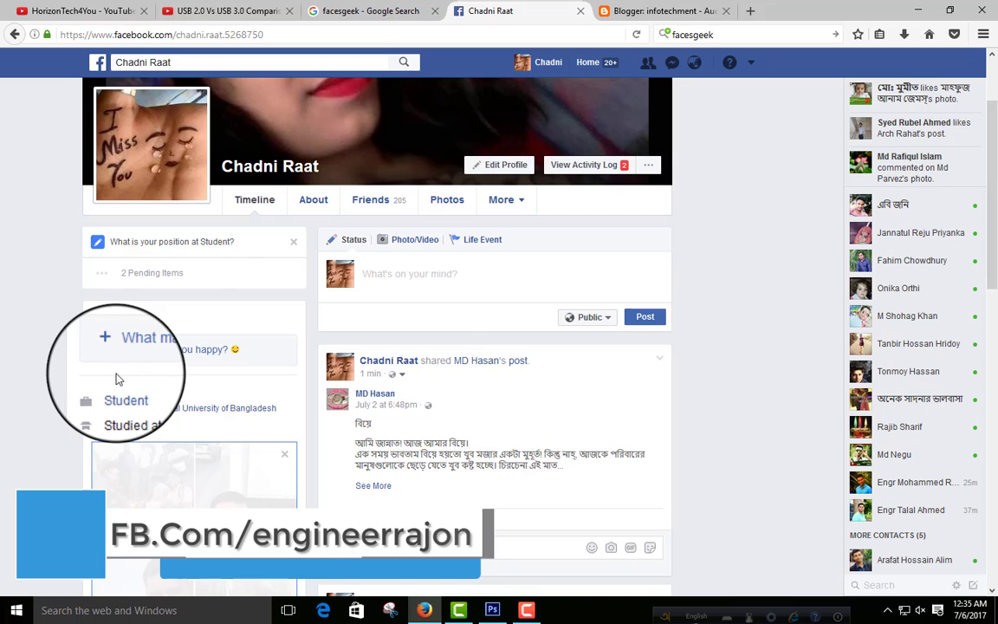
Return to the home news feed and check whether its videos still play automatically.
{"action": "left_click", "coordinate": [576, 63]}
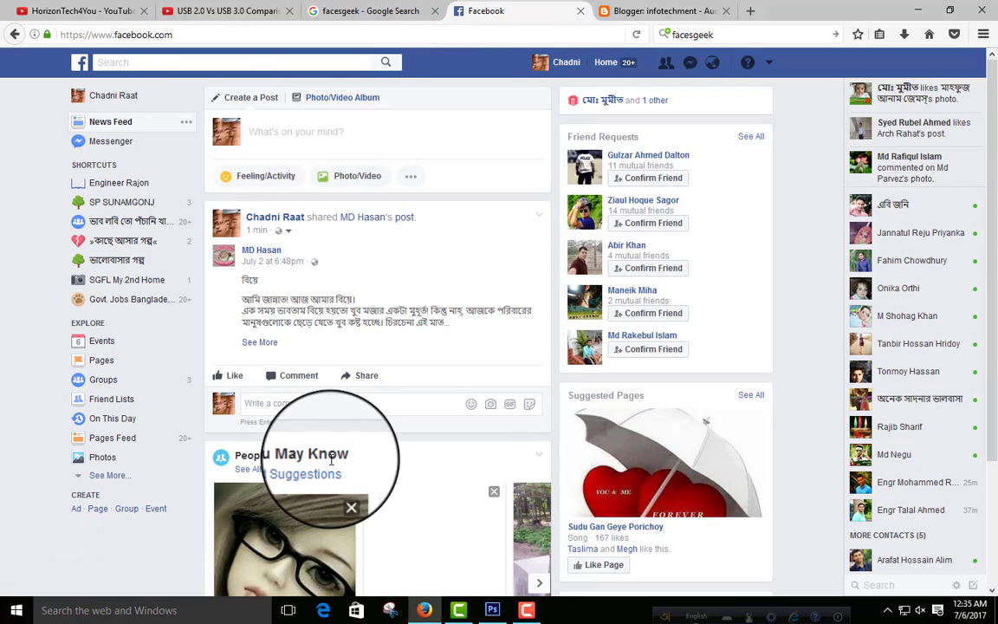
{"action": "scroll", "coordinate": [331, 460], "scroll_direction": "down", "scroll_amount": 5}
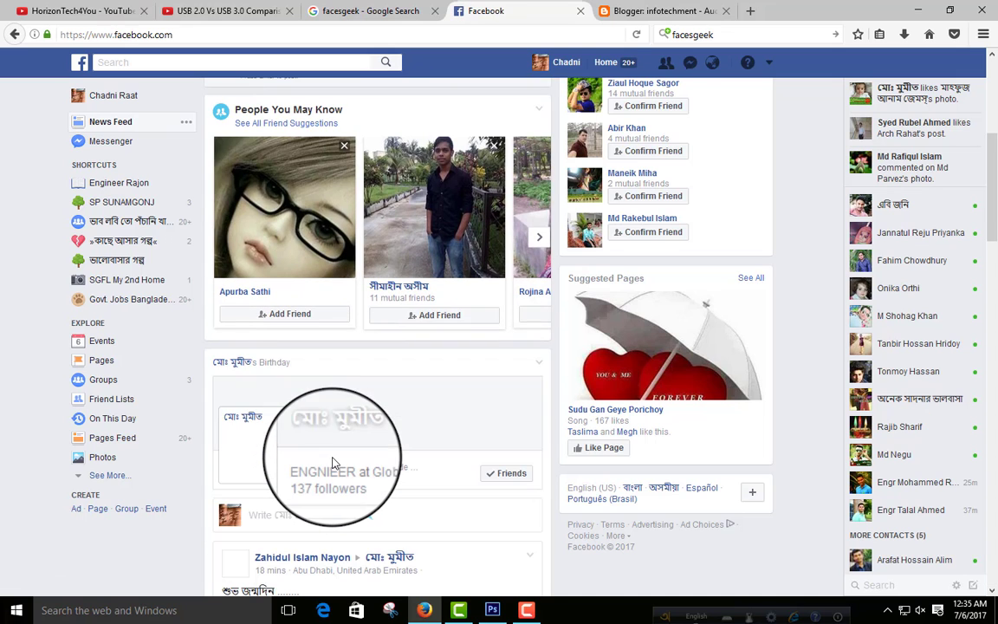
{"action": "scroll", "coordinate": [333, 461], "scroll_direction": "down", "scroll_amount": 5}
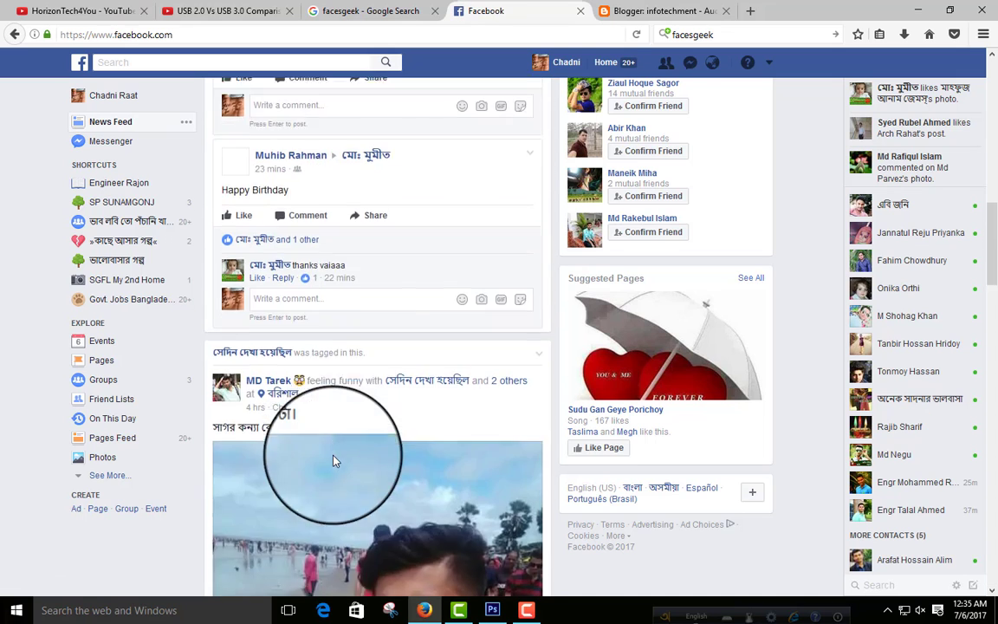
{"action": "scroll", "coordinate": [333, 460], "scroll_direction": "down", "scroll_amount": 10}
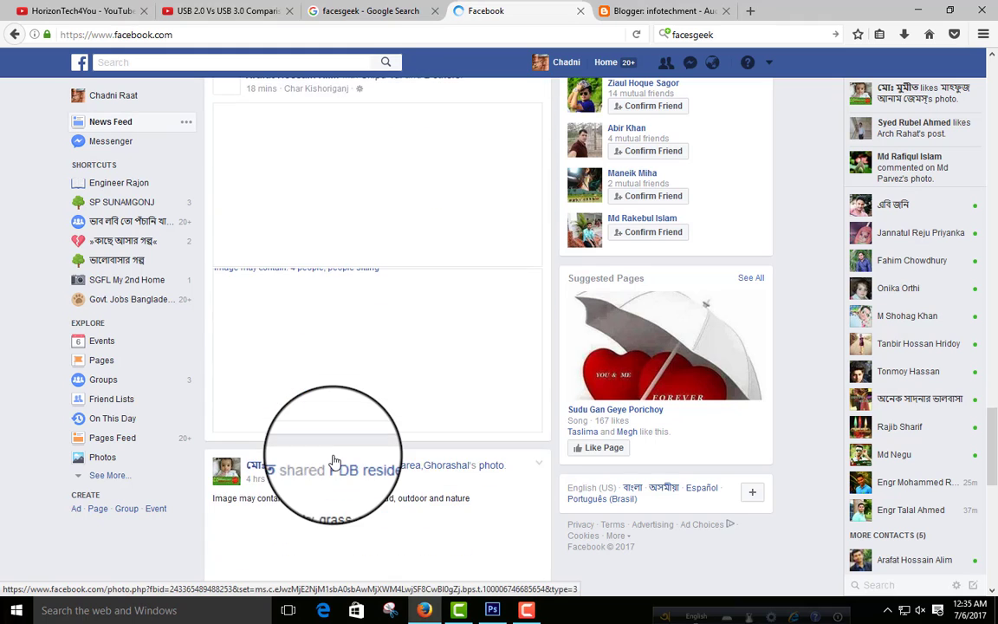
{"action": "scroll", "coordinate": [334, 460], "scroll_direction": "down", "scroll_amount": 3}
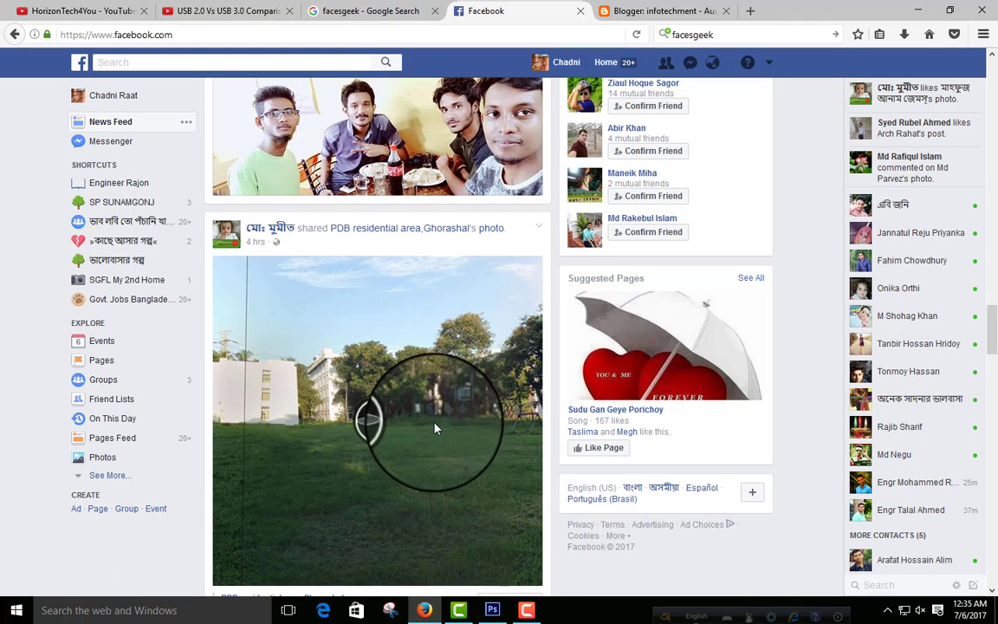
{"action": "scroll", "coordinate": [374, 381], "scroll_direction": "up", "scroll_amount": 4}
{"action": "scroll", "coordinate": [373, 419], "scroll_direction": "down", "scroll_amount": 3}
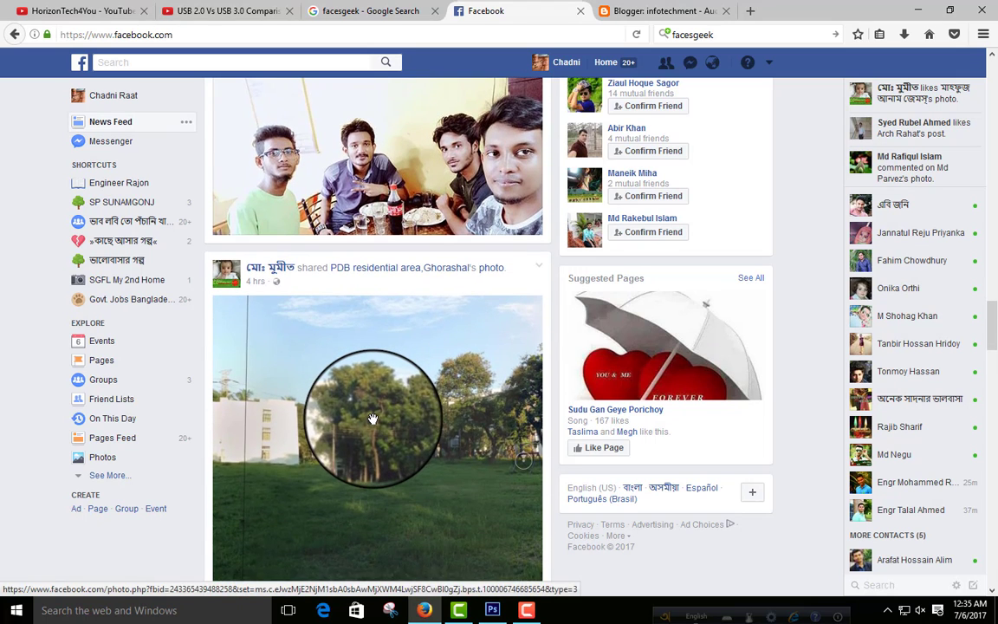
{"action": "scroll", "coordinate": [373, 419], "scroll_direction": "down", "scroll_amount": 10}
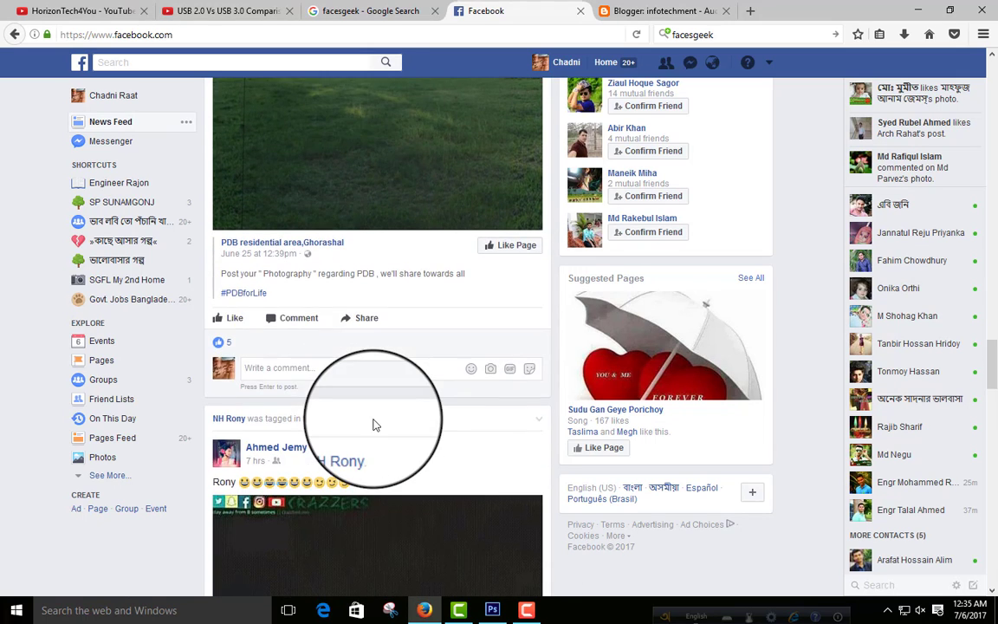
Find the "Good Adds Up" video post further down the news feed and start its playback manually to check the auto-play setting.
{"action": "scroll", "coordinate": [375, 425], "scroll_direction": "down", "scroll_amount": 9}
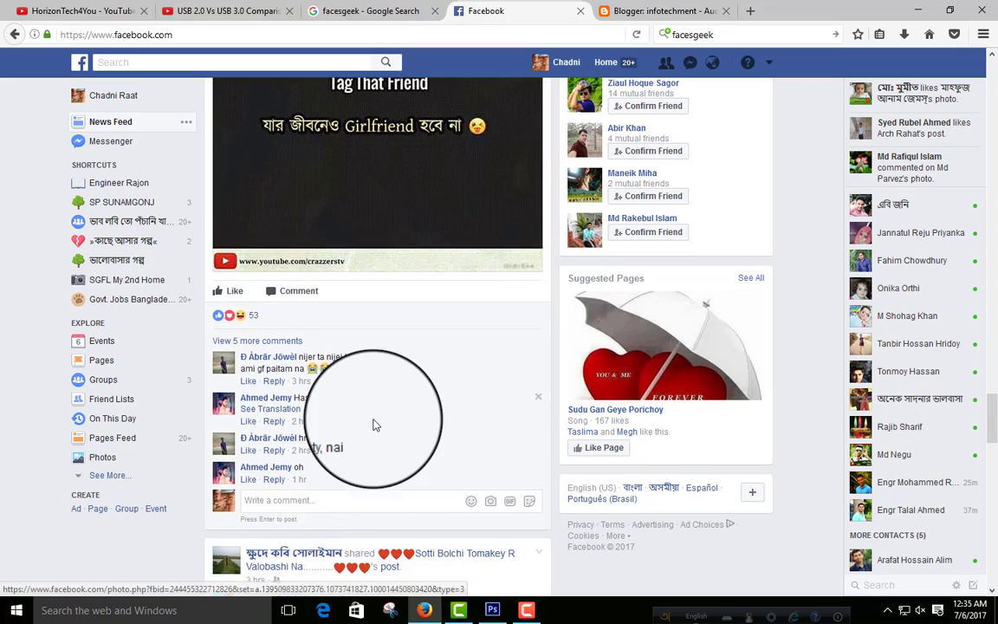
{"action": "scroll", "coordinate": [374, 425], "scroll_direction": "down", "scroll_amount": 15}
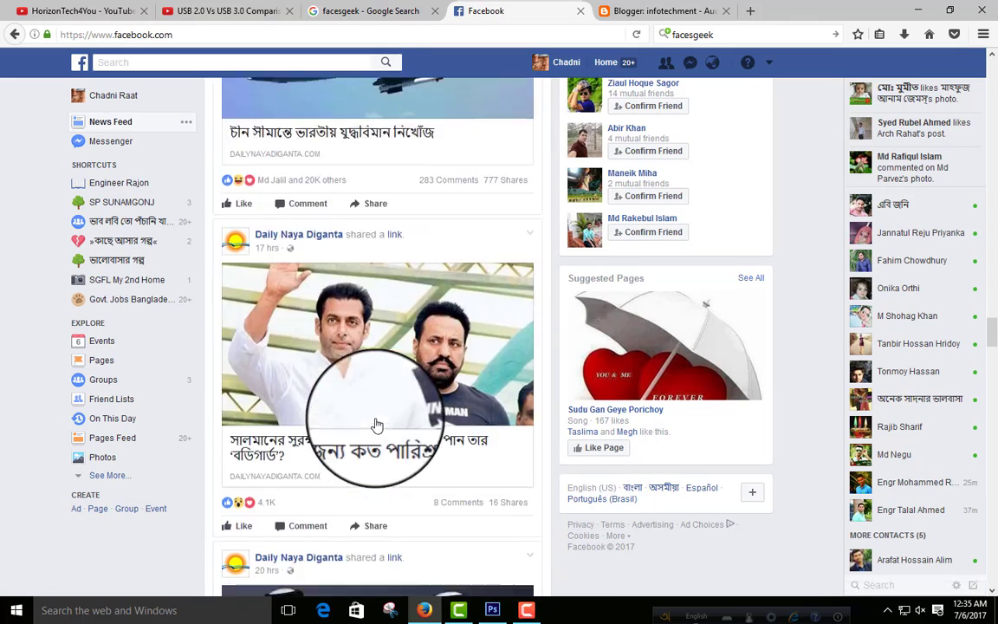
{"action": "scroll", "coordinate": [377, 425], "scroll_direction": "down", "scroll_amount": 15}
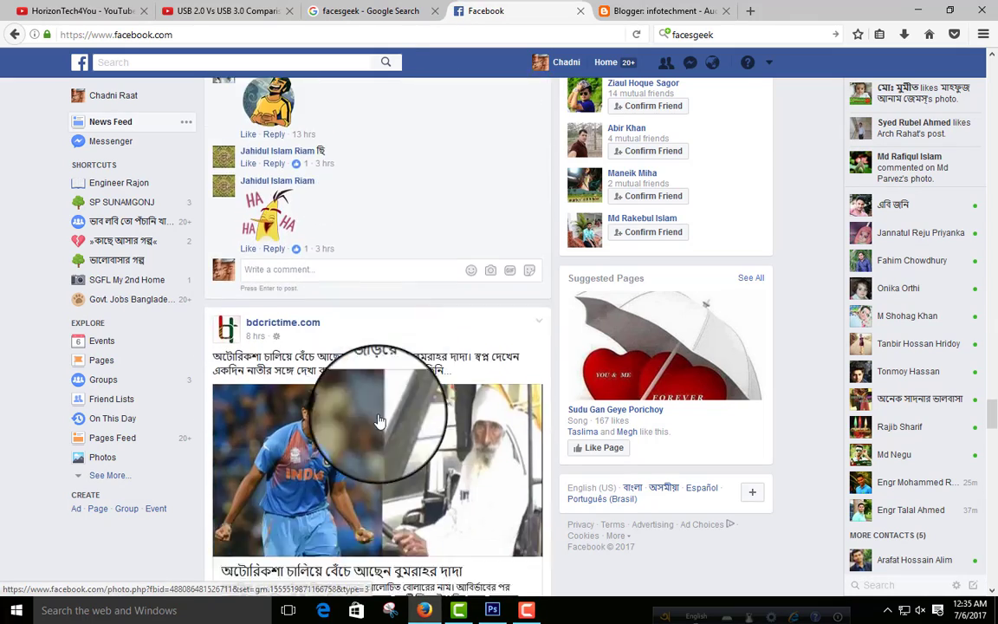
{"action": "scroll", "coordinate": [379, 420], "scroll_direction": "down", "scroll_amount": 15}
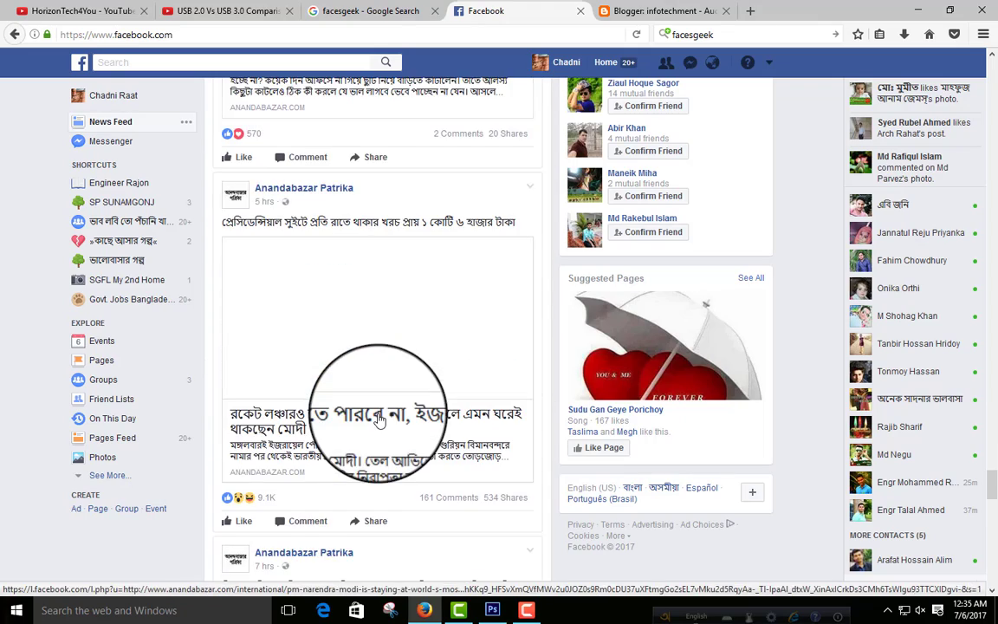
{"action": "scroll", "coordinate": [379, 420], "scroll_direction": "down", "scroll_amount": 15}
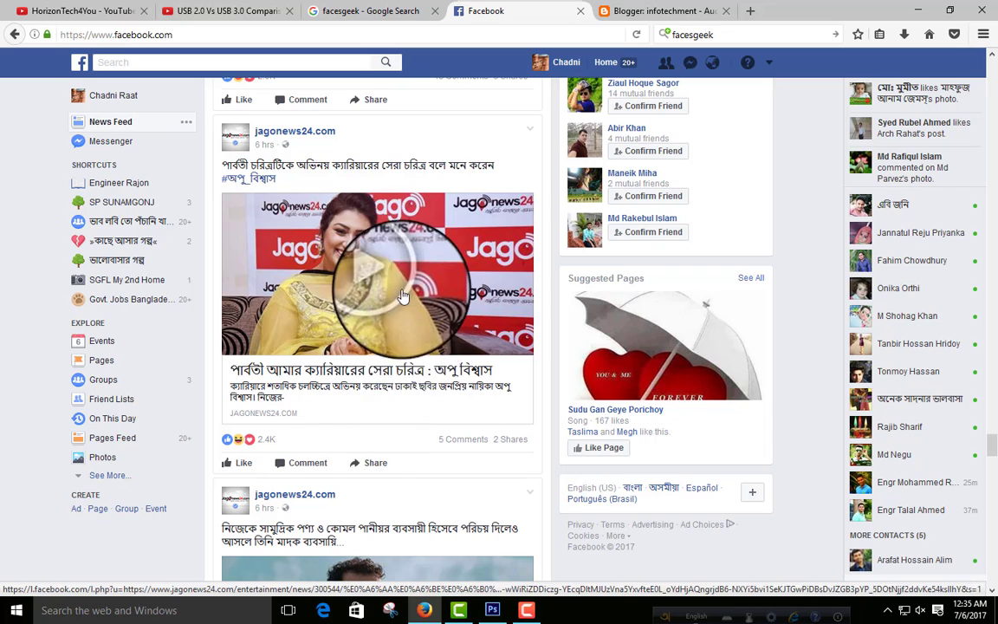
{"action": "scroll", "coordinate": [367, 486], "scroll_direction": "down", "scroll_amount": 5}
{"action": "scroll", "coordinate": [367, 488], "scroll_direction": "down", "scroll_amount": 10}
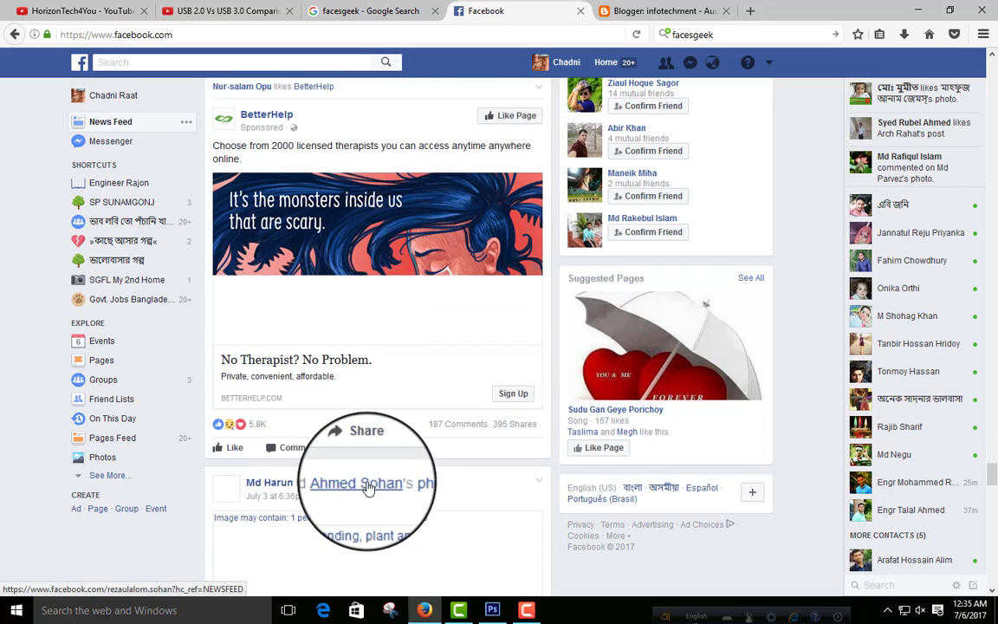
{"action": "scroll", "coordinate": [368, 487], "scroll_direction": "up", "scroll_amount": 3}
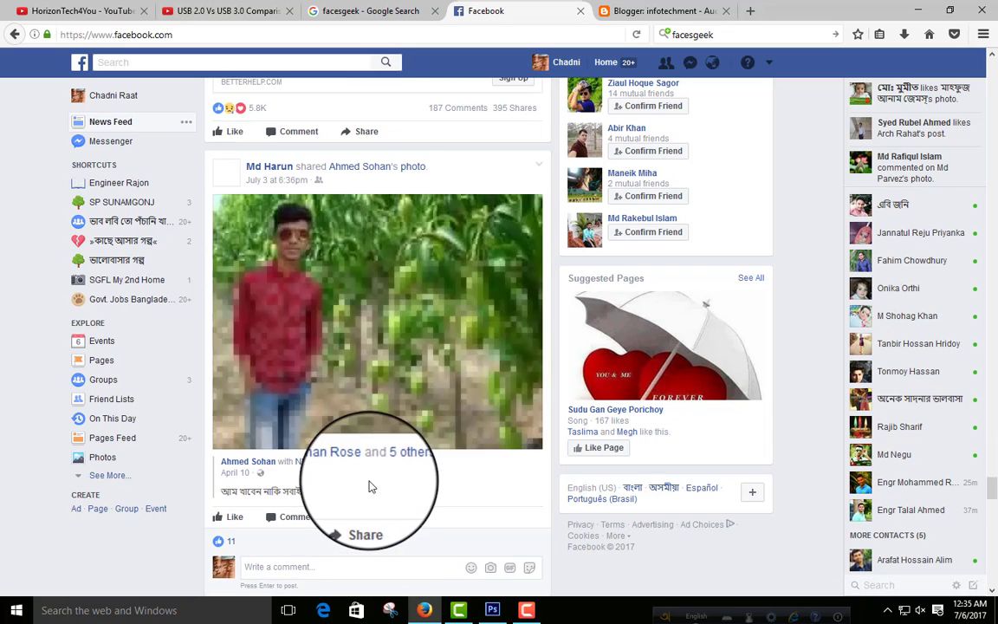
{"action": "scroll", "coordinate": [371, 486], "scroll_direction": "down", "scroll_amount": 5}
{"action": "scroll", "coordinate": [371, 486], "scroll_direction": "down", "scroll_amount": 3}
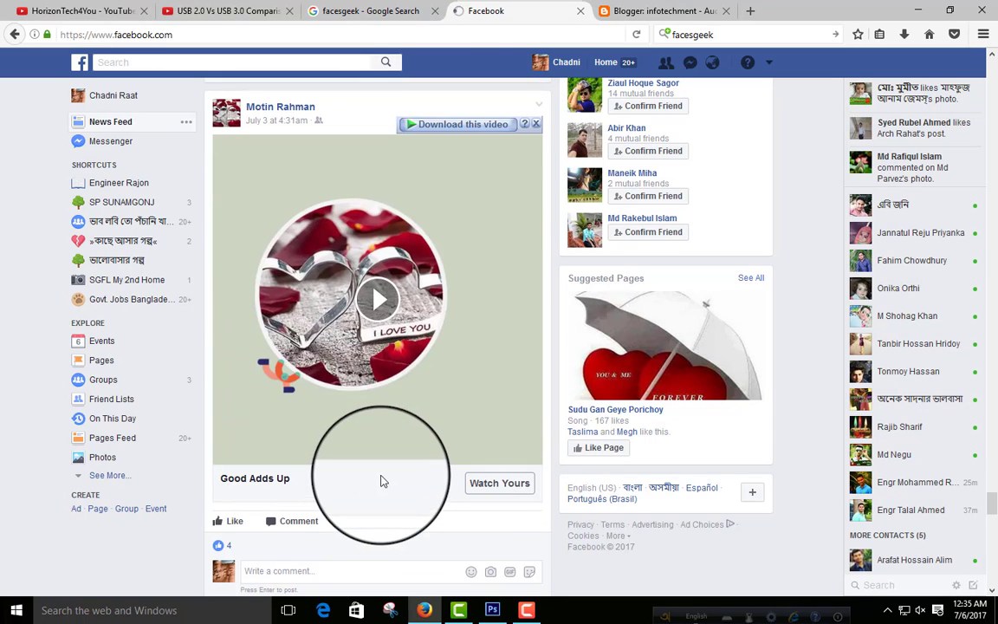
{"action": "left_click", "coordinate": [385, 299]}
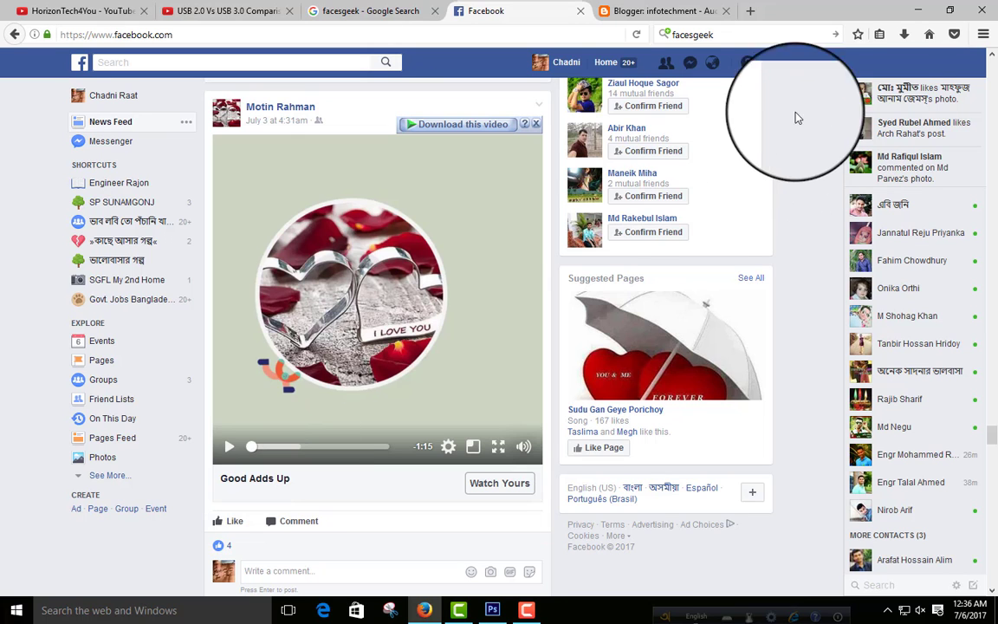
Minimize the browser window to return to the desktop.
{"action": "left_click", "coordinate": [918, 11]}
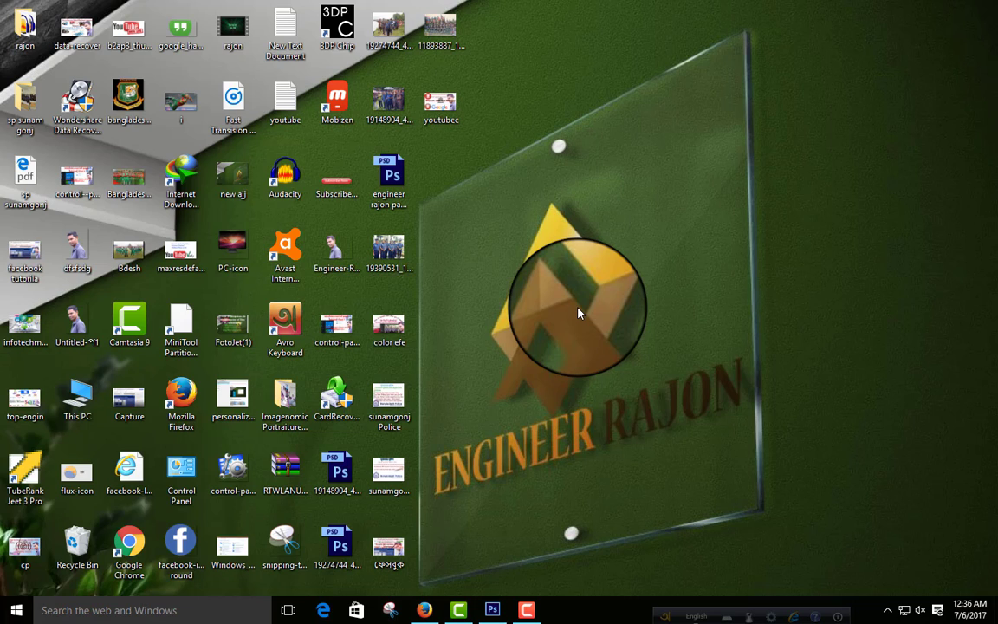